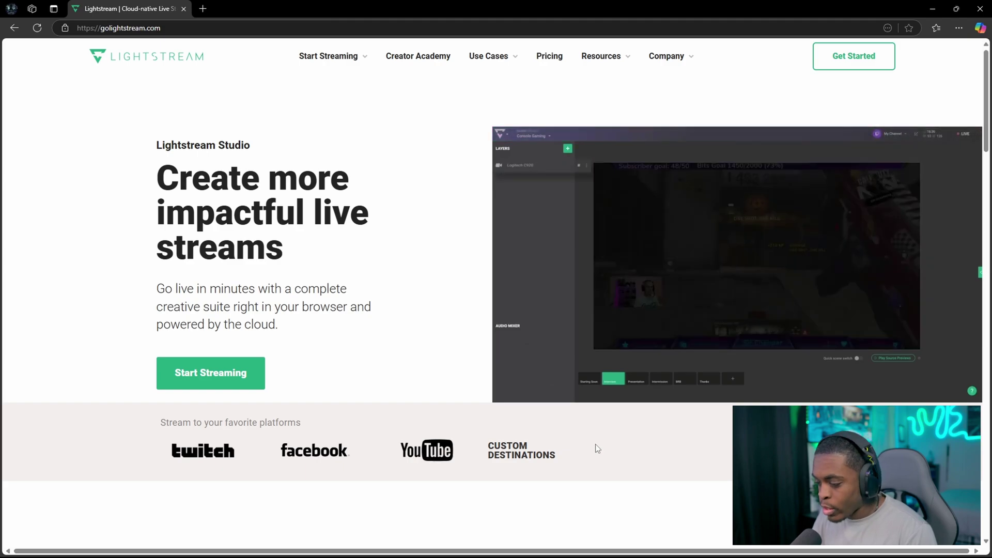
- Sign in to Lightstream Studio with the Twitch account from the homepage's Start Streaming link
left_click(176, 385)
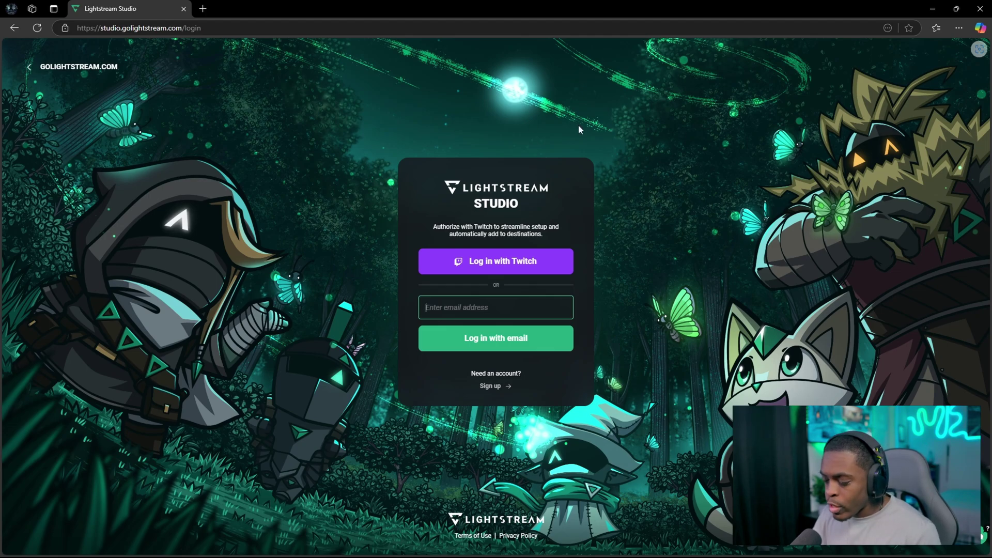
left_click(538, 265)
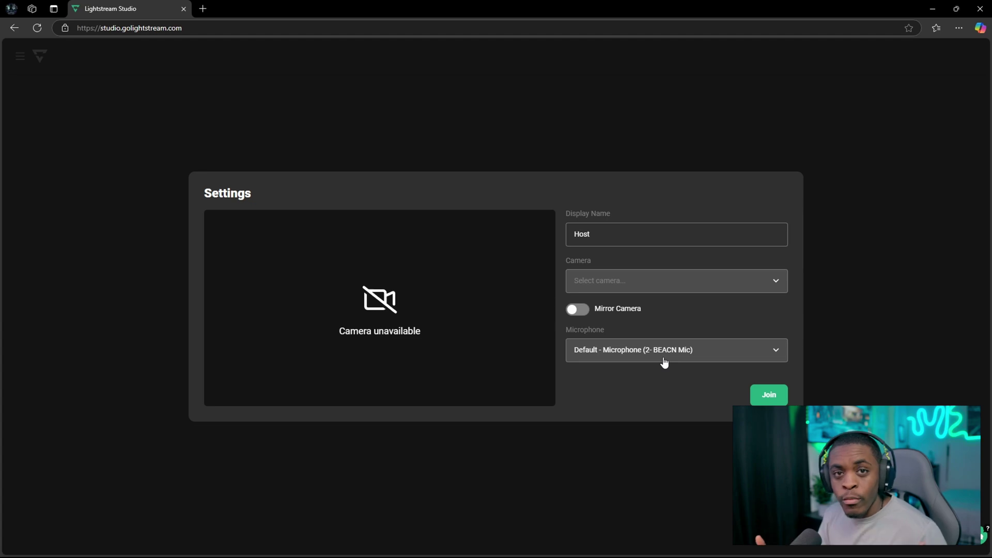
- Join the studio with display name Host and the BEACN microphone
left_click(767, 396)
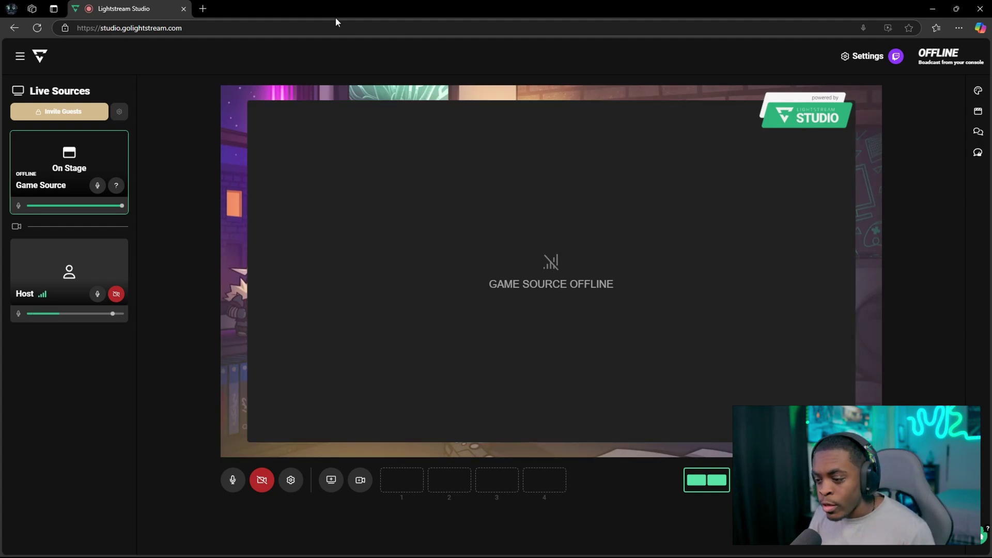
left_click(20, 56)
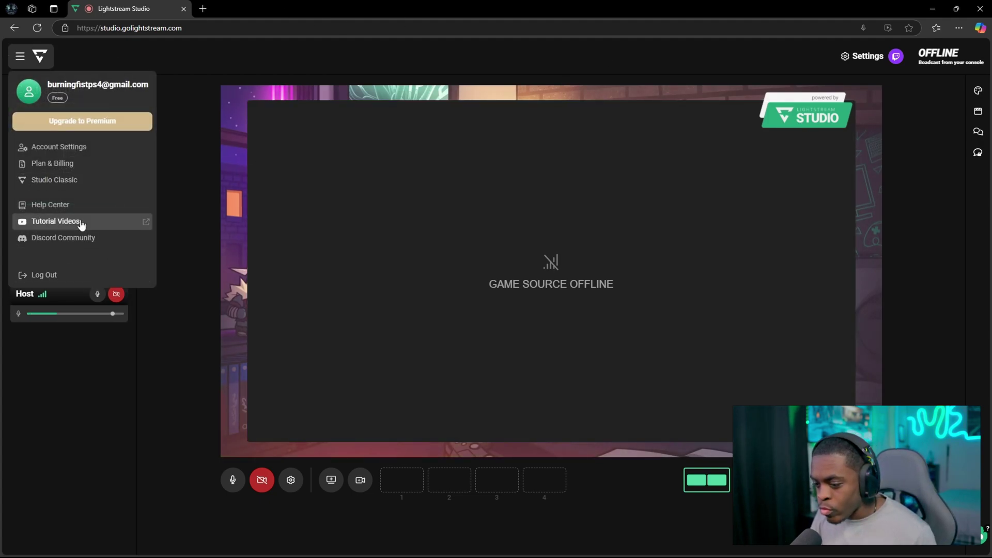
left_click(79, 164)
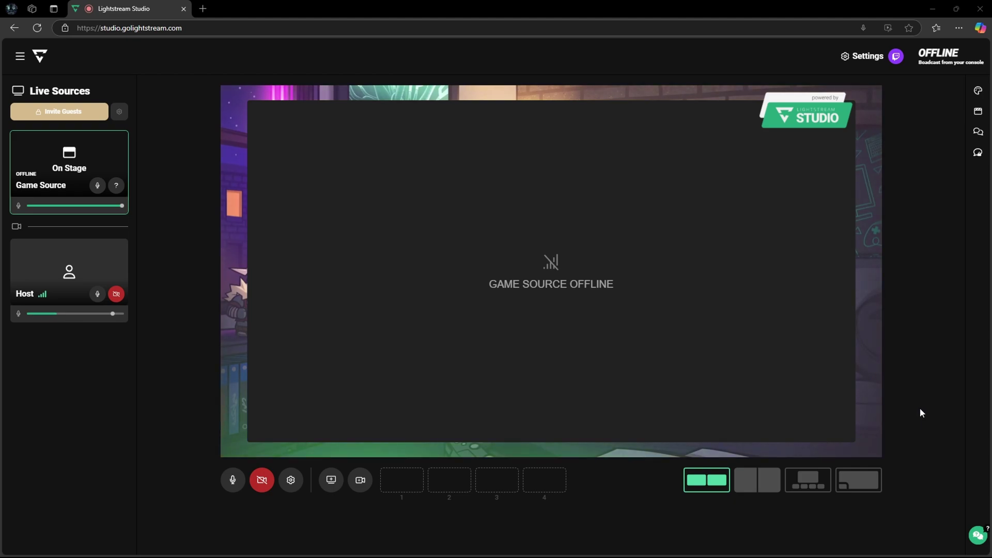
- Start a new custom RTMP destination from the broadcast settings
left_click(871, 61)
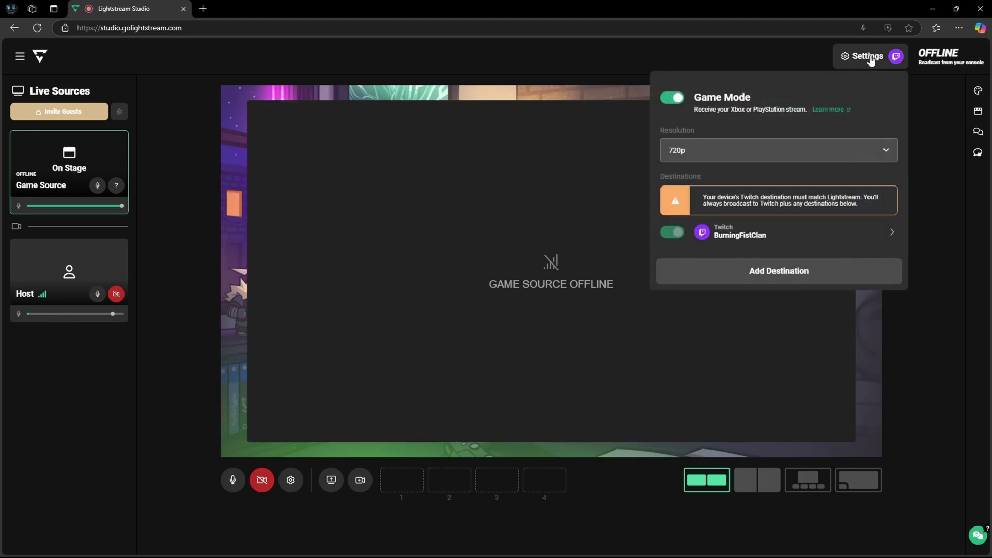
left_click(744, 271)
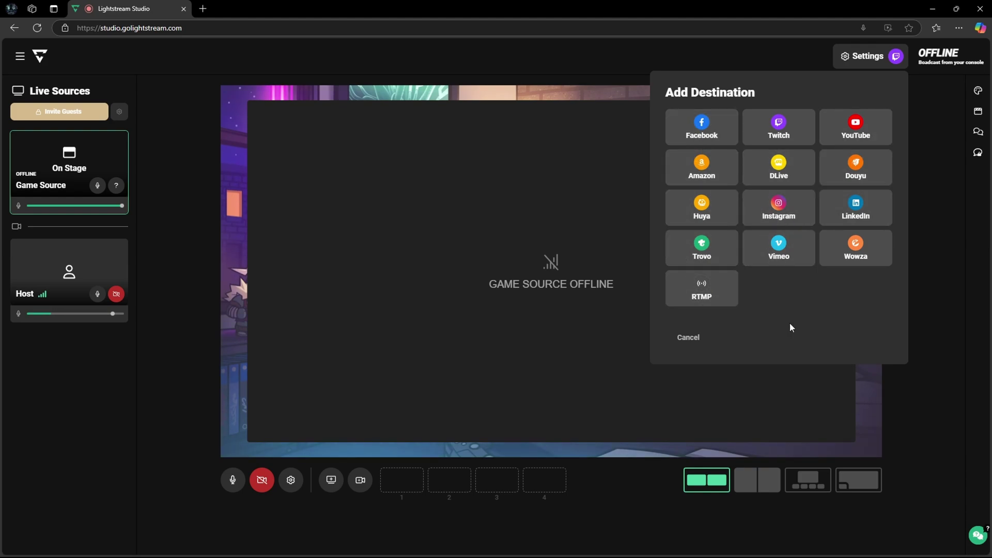
left_click(719, 292)
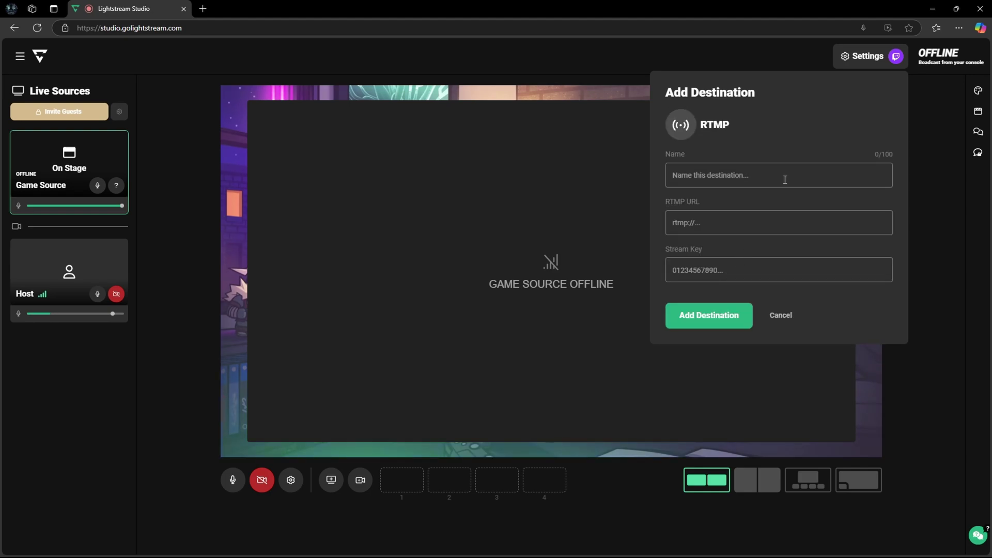
left_click(789, 178)
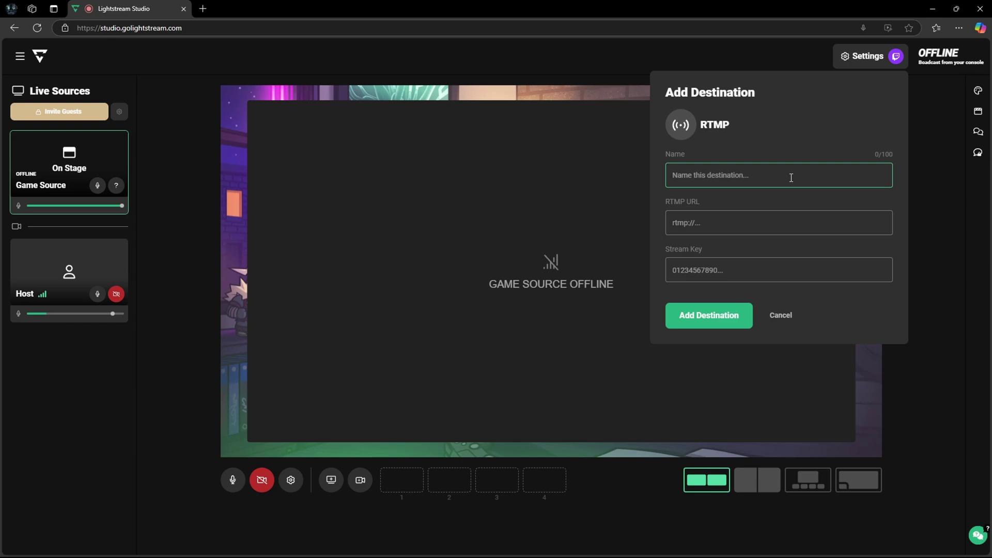
- Name the RTMP destination Kick and bring up Kick's Stream URL and Key page
type("Kick")
left_click(757, 225)
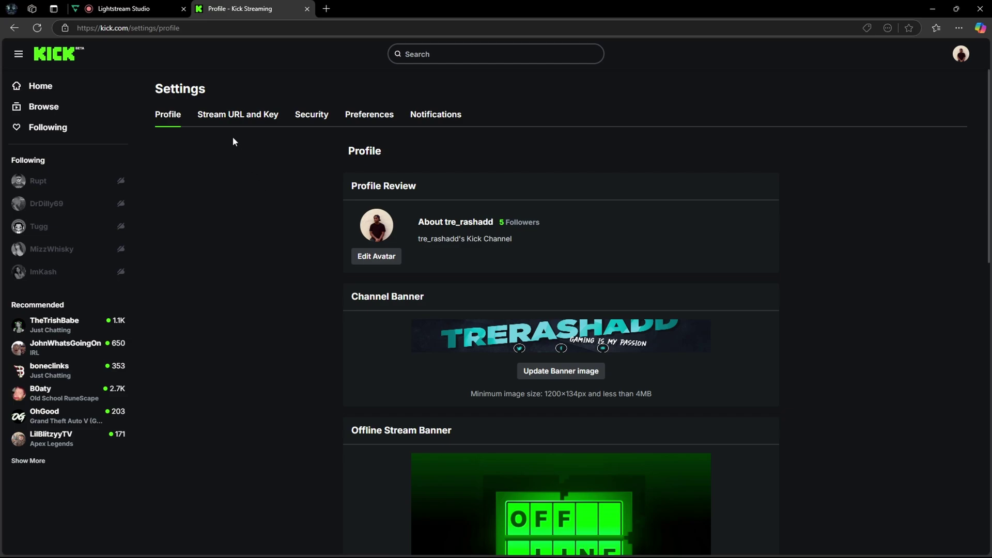
left_click(239, 120)
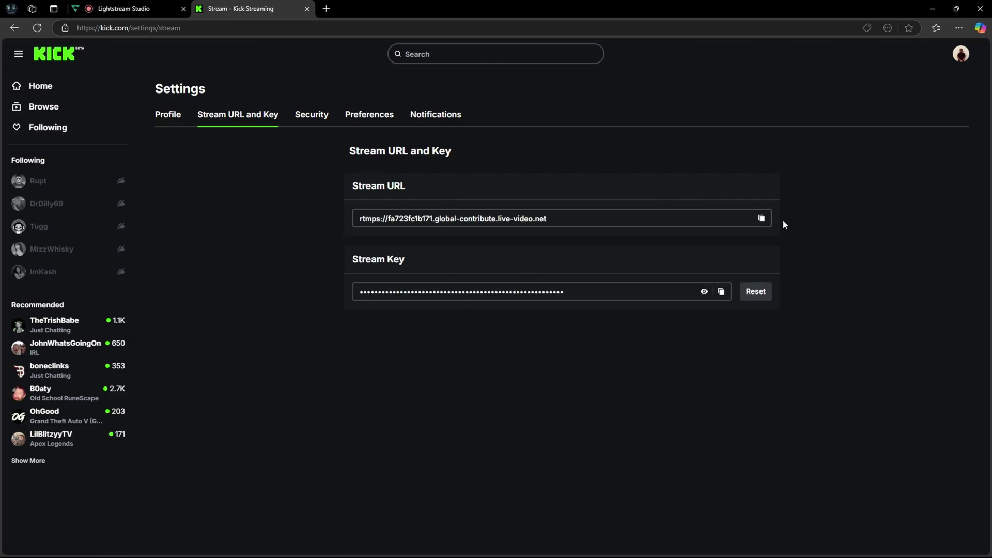
- Fill the Kick destination with Kick's stream URL and stream key, then add it
left_click(124, 9)
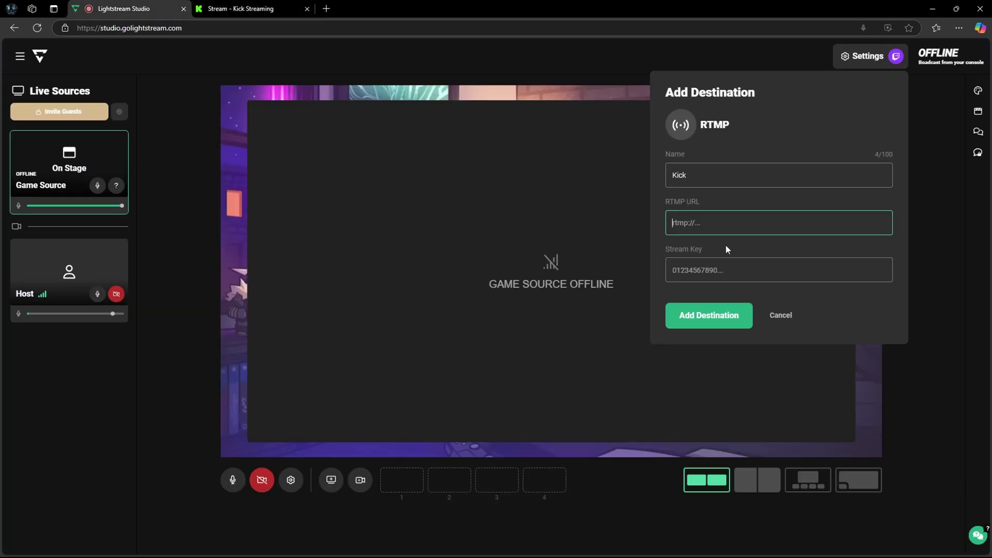
type("rtmps://fa723fc1b171.global-contribute.live-video.net")
left_click(759, 282)
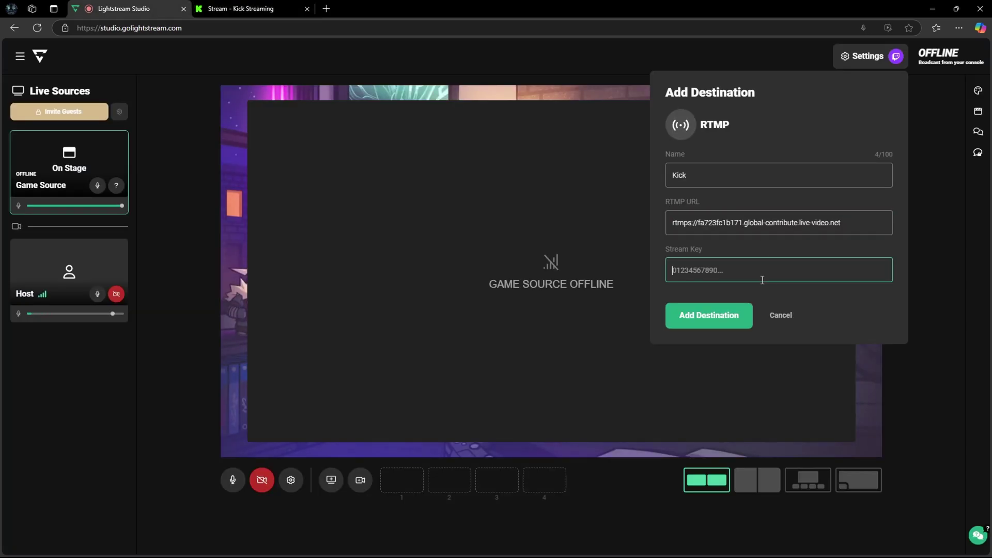
left_click(264, 8)
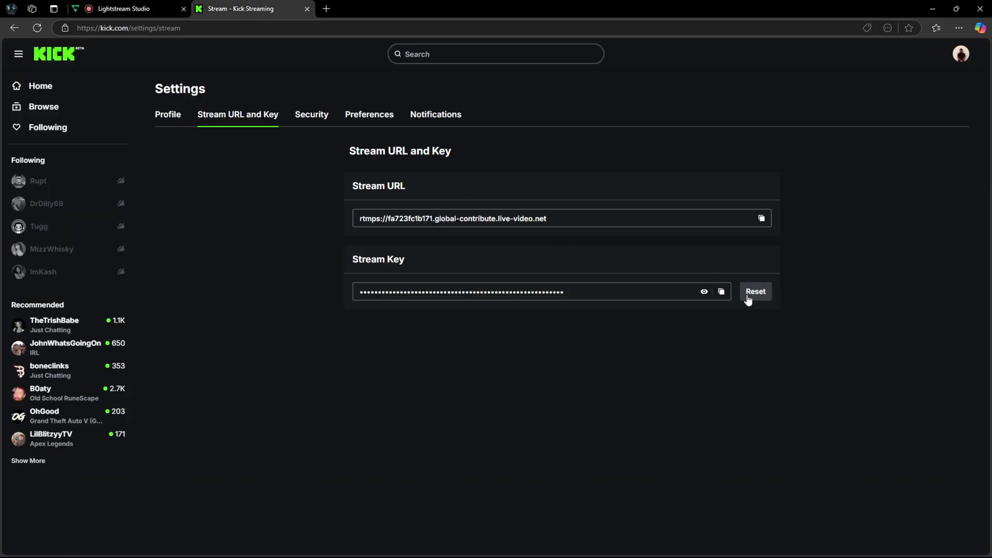
left_click(721, 293)
key("ctrl+Tab")
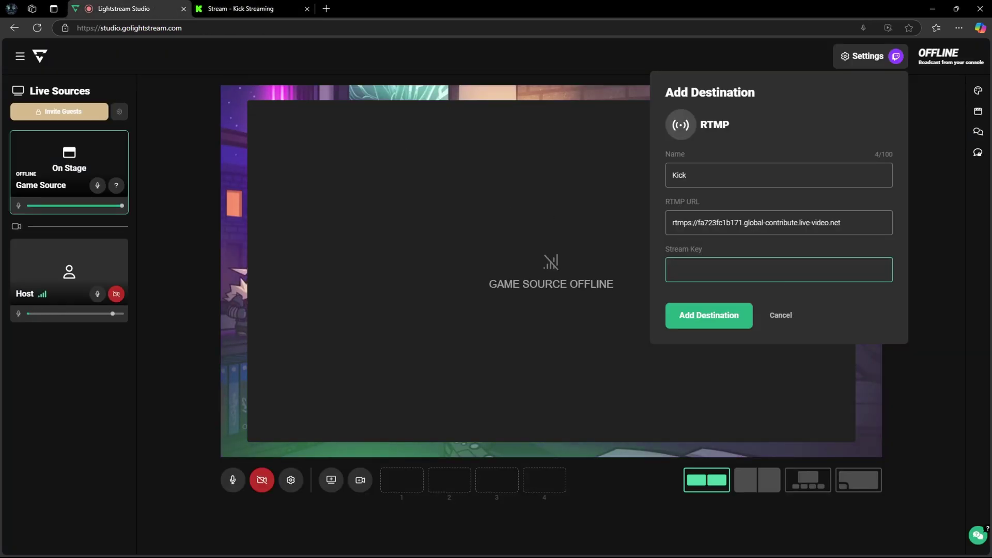
left_click(720, 316)
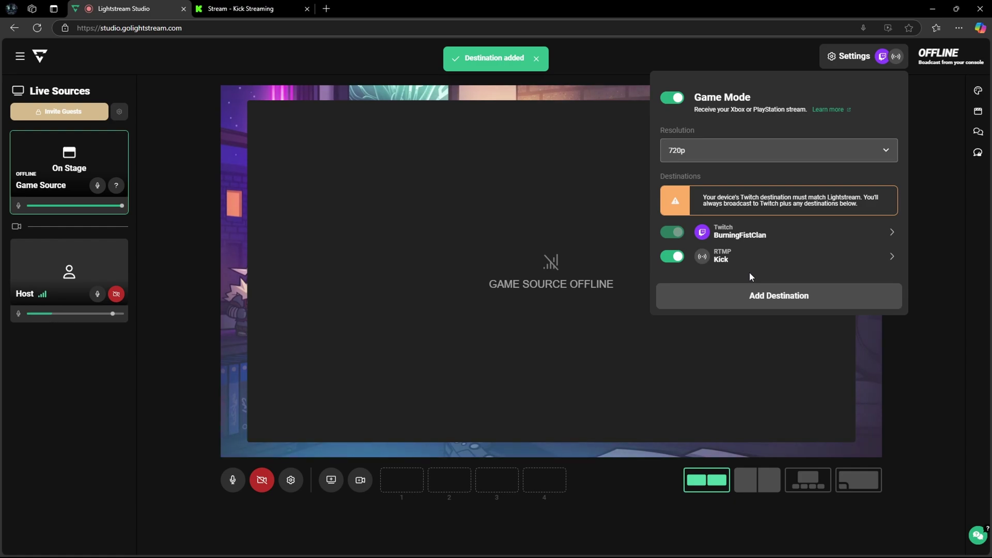
- Add Facebook as a destination and authorize the Facebook account
left_click(744, 295)
left_click(693, 132)
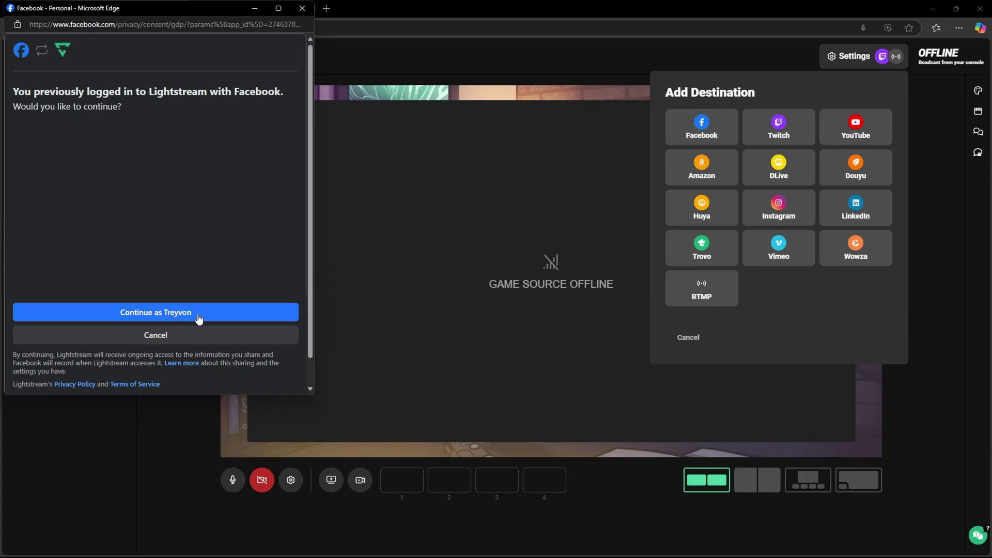
left_click(181, 313)
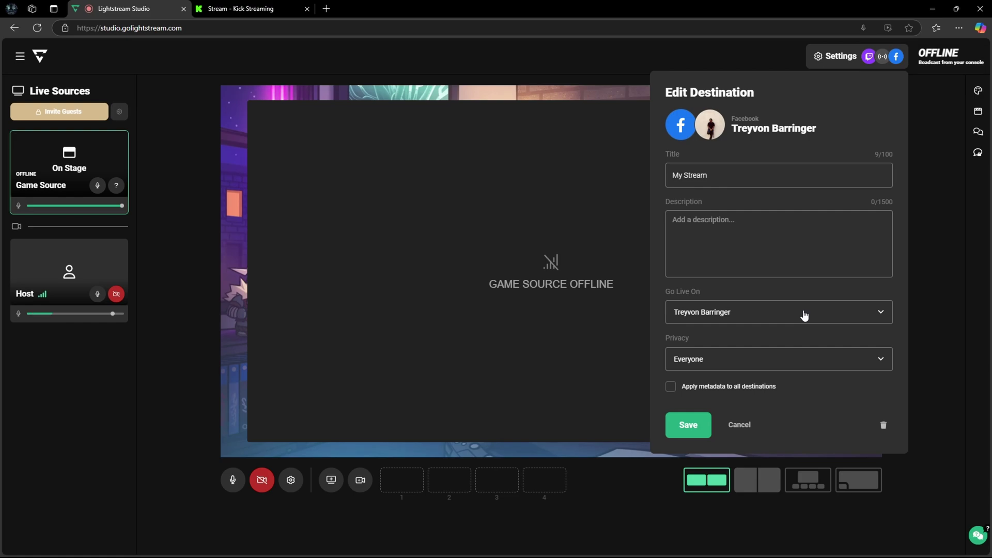
- Set the Facebook stream title and description to 'Testing'
triple_click(768, 178)
type("Testing")
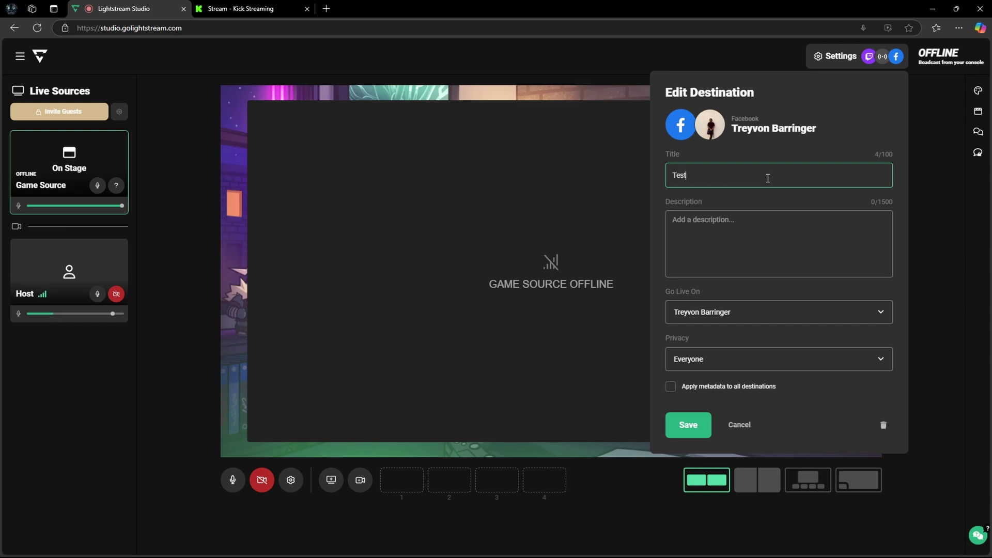
left_click(753, 238)
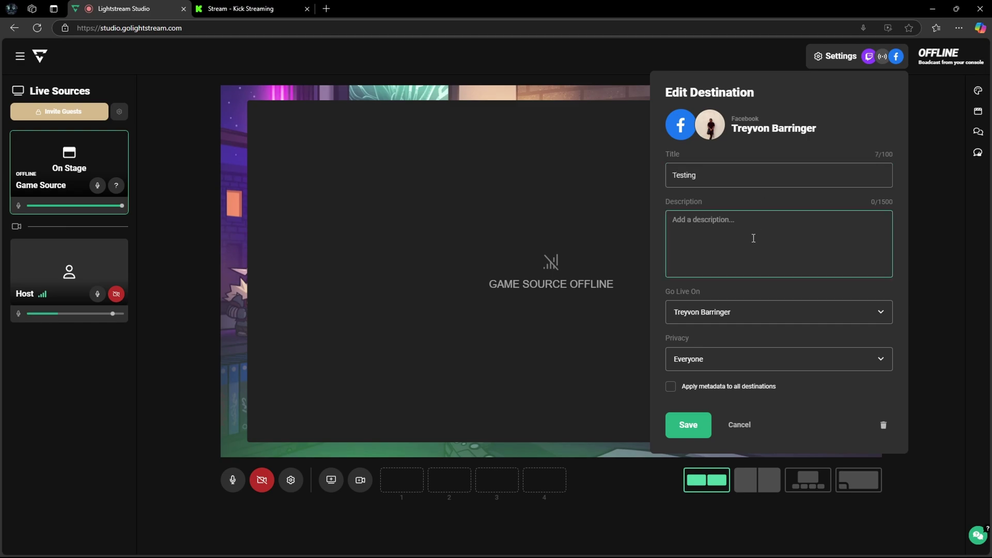
type("Testing")
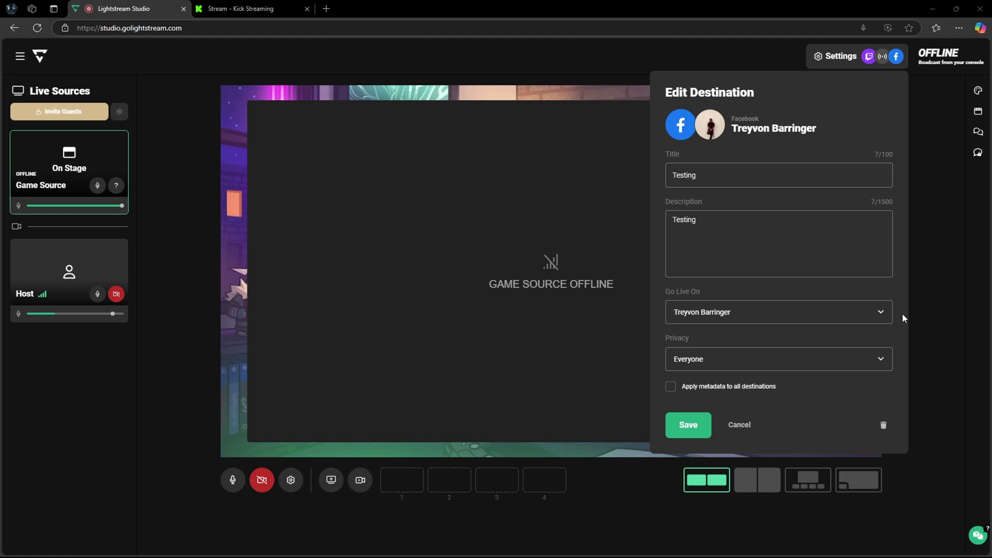
- Keep the personal timeline, set privacy to Self, and save the Facebook destination
left_click(880, 314)
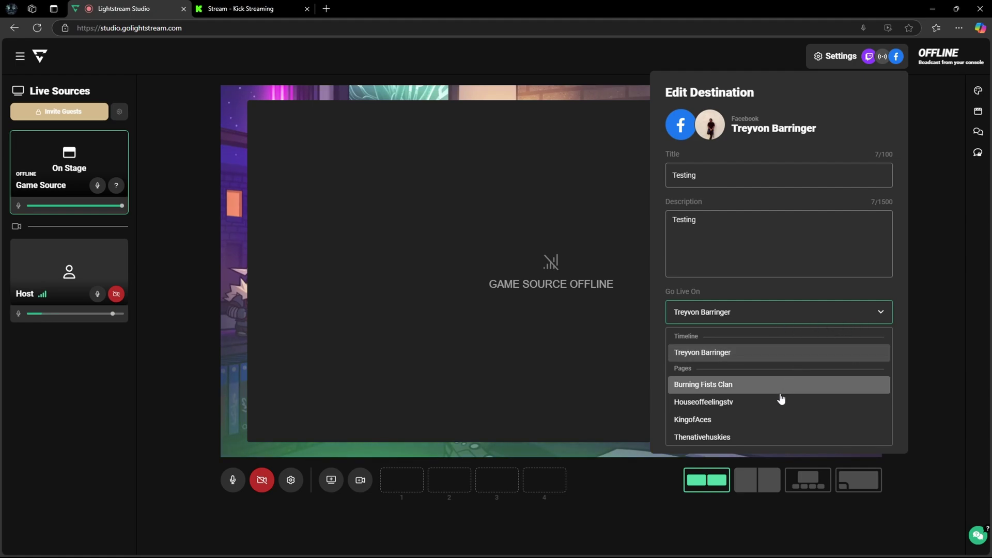
left_click(815, 322)
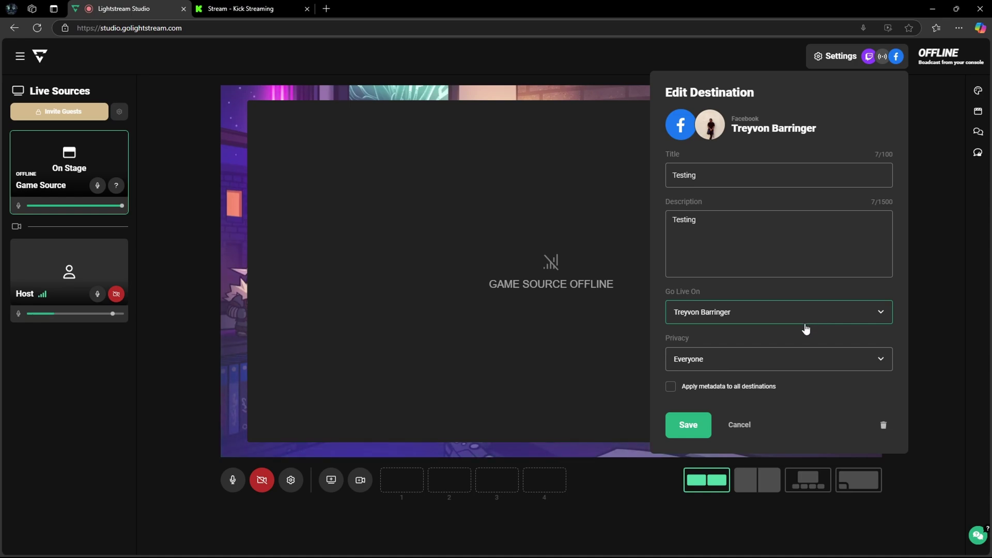
left_click(816, 363)
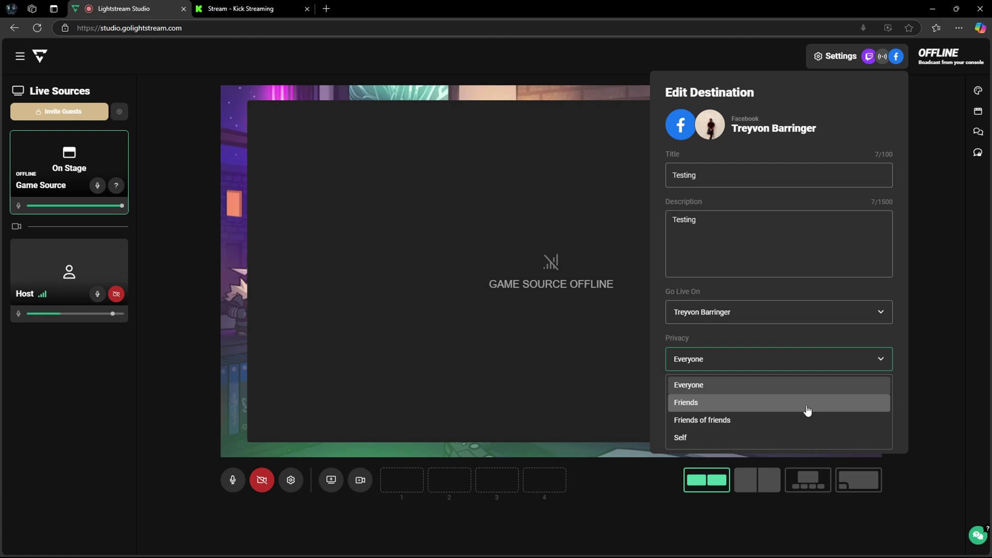
left_click(792, 439)
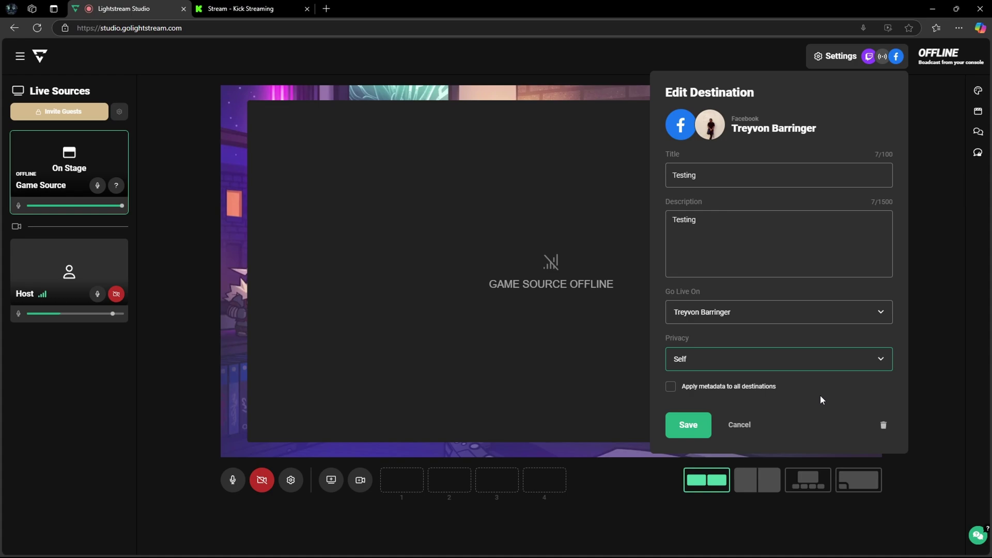
left_click(695, 425)
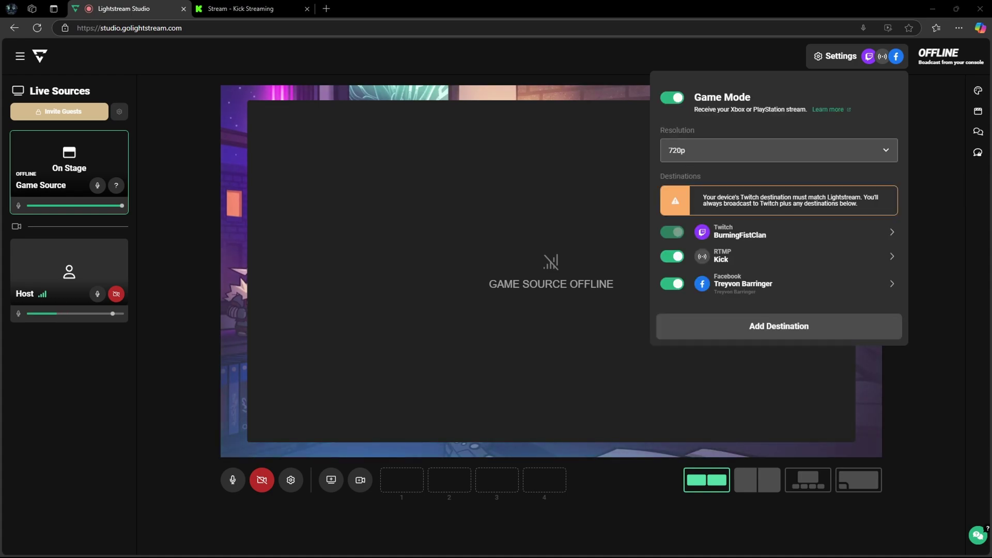
- Add YouTube as a destination and sign in with the first Google account
left_click(750, 331)
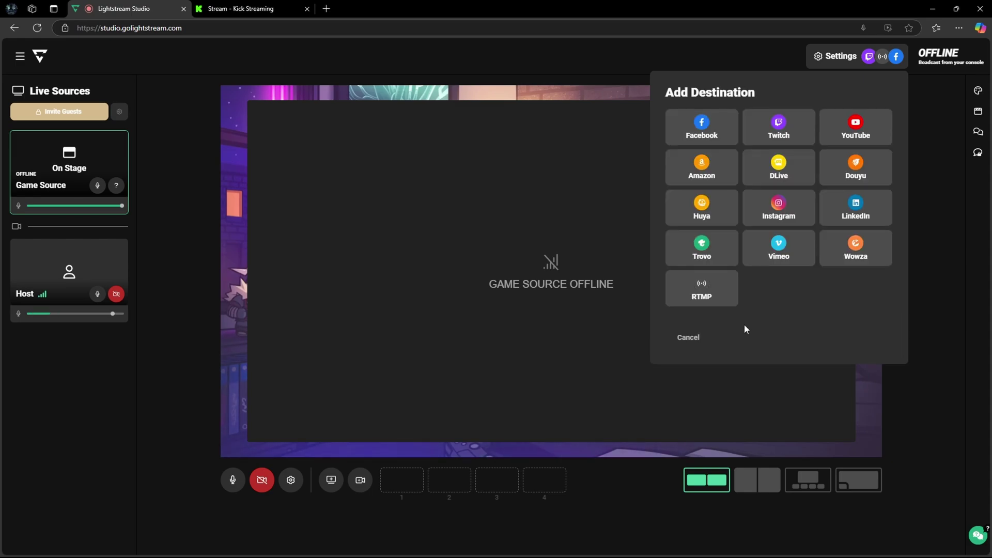
left_click(878, 130)
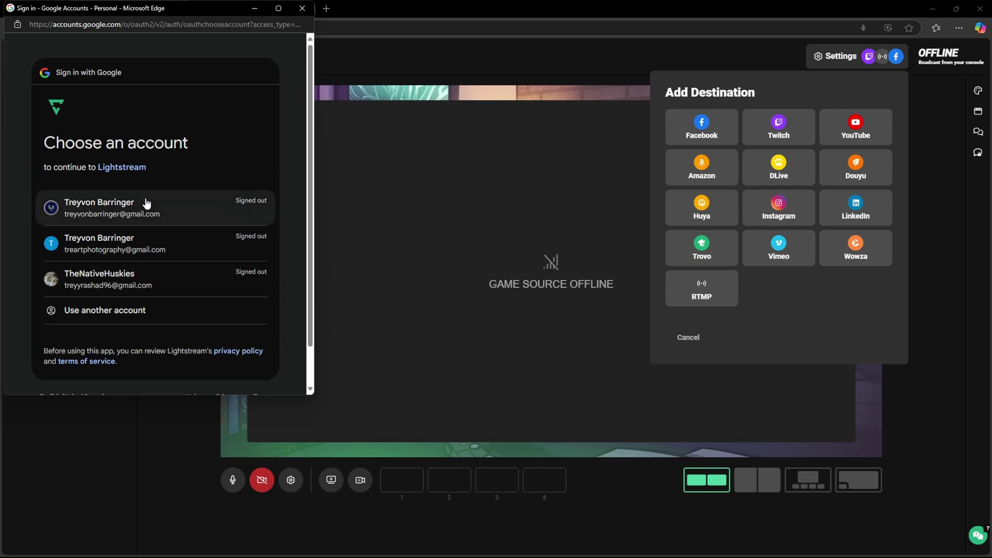
left_click(187, 213)
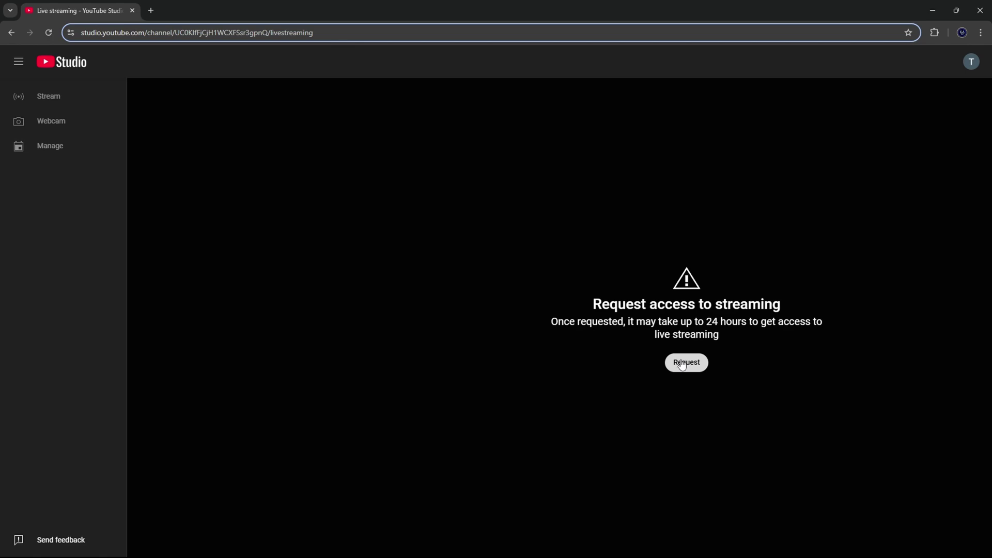
- Request live streaming access for the YouTube channel
left_click(683, 364)
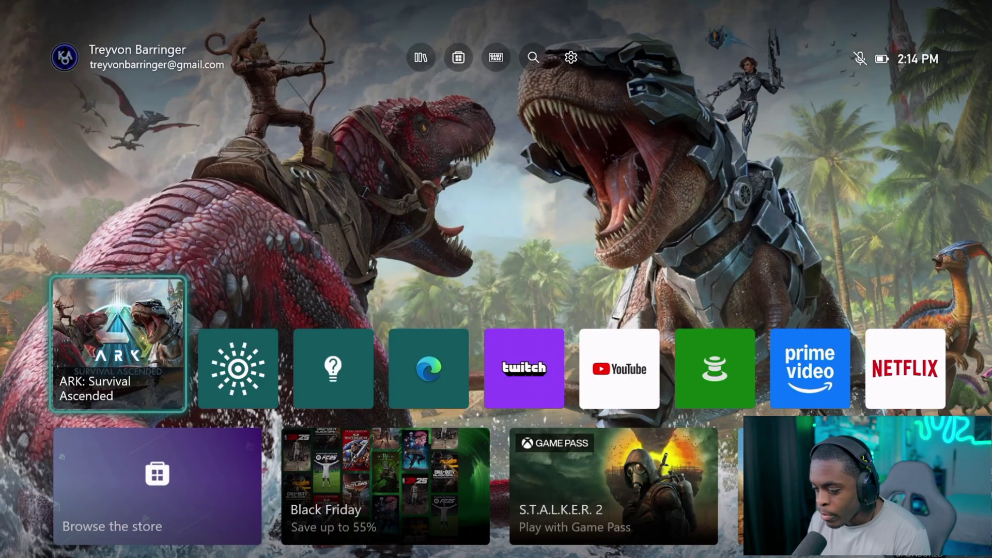
- Open Live streaming from the Xbox guide's Capture & share tab
key("super")
key("Right")
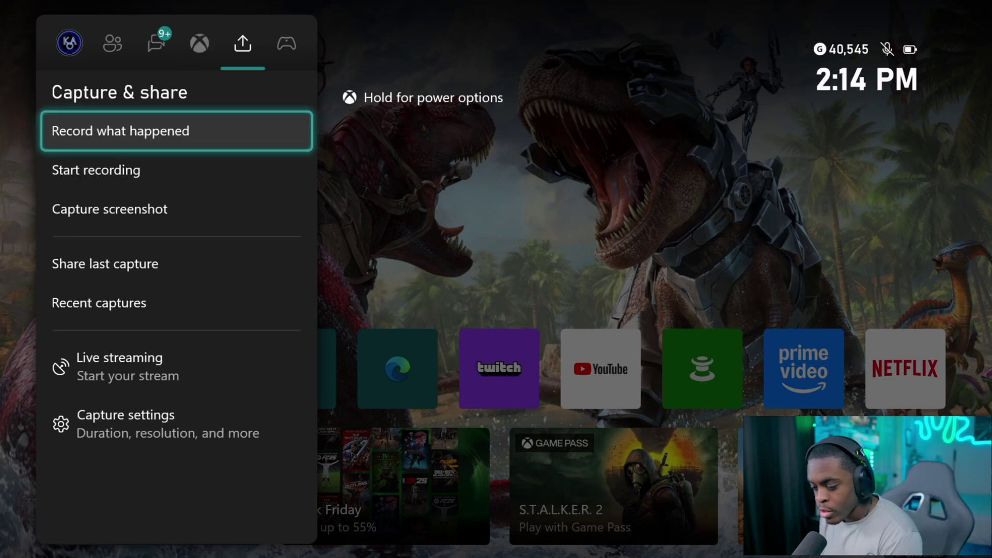
key("Down")
key("Down")
key("Down")
key("Down")
key("Down")
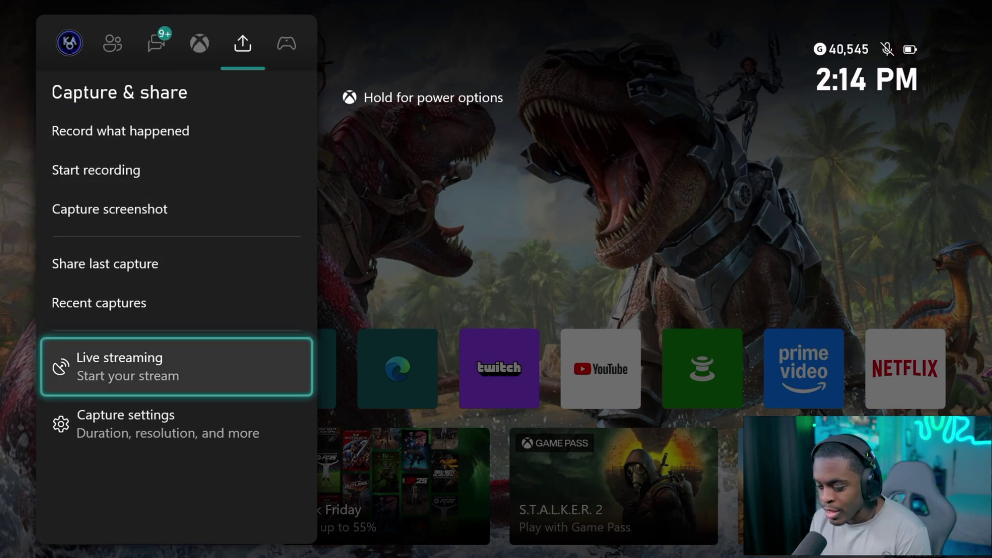
key("Return")
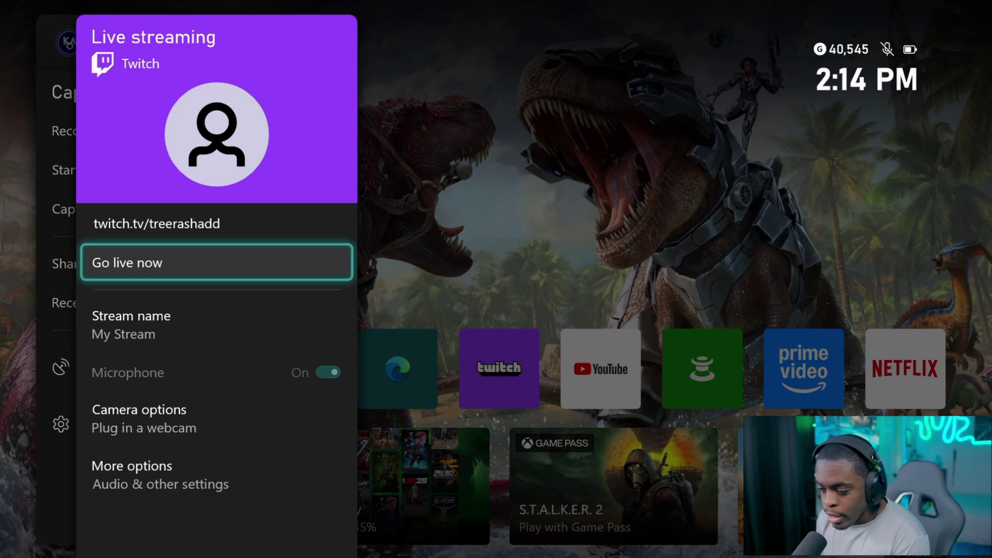
- Rename the Xbox live stream from 'My Stream' to 'Testing'
key("Down")
key("Return")
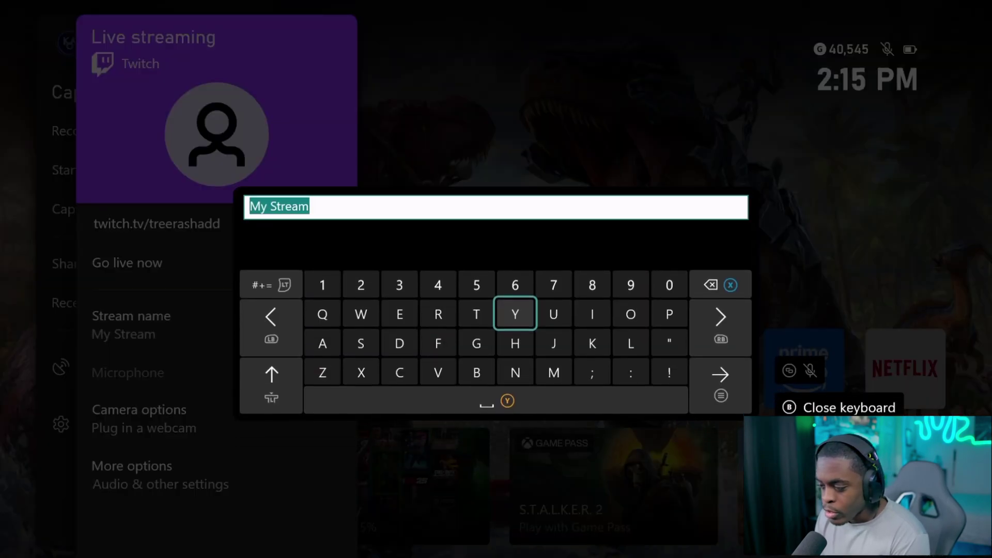
type("Twa")
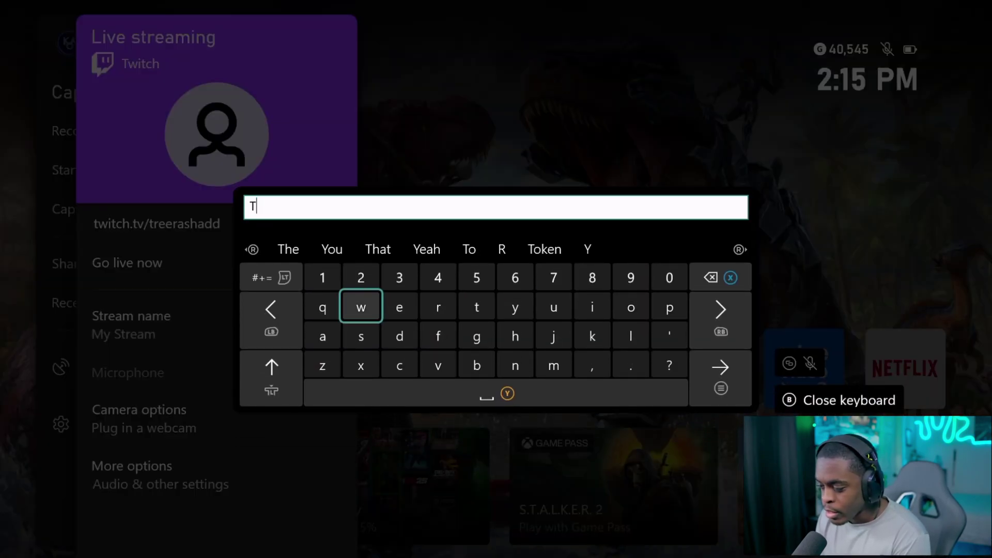
key("BackSpace")
key("BackSpace")
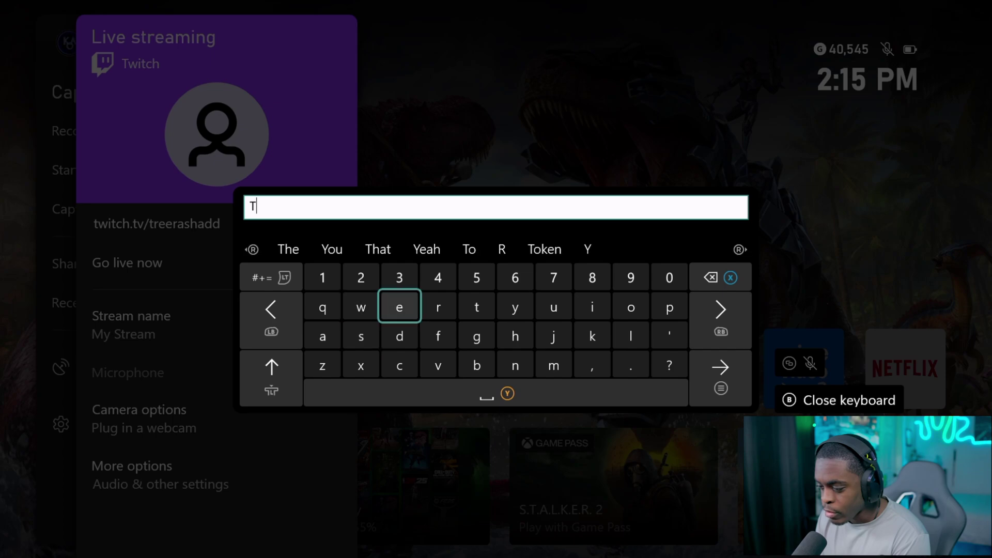
type("est")
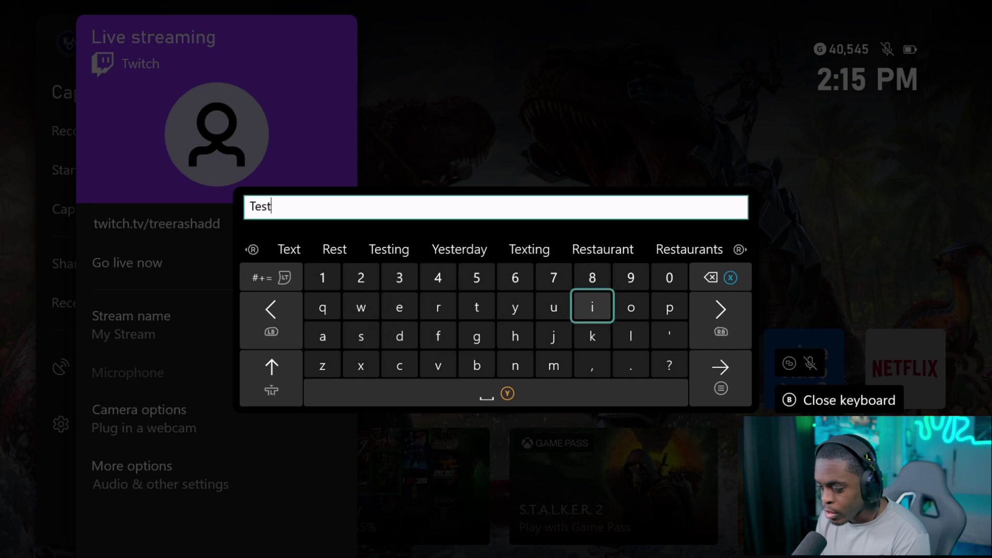
type("ing")
key("Return")
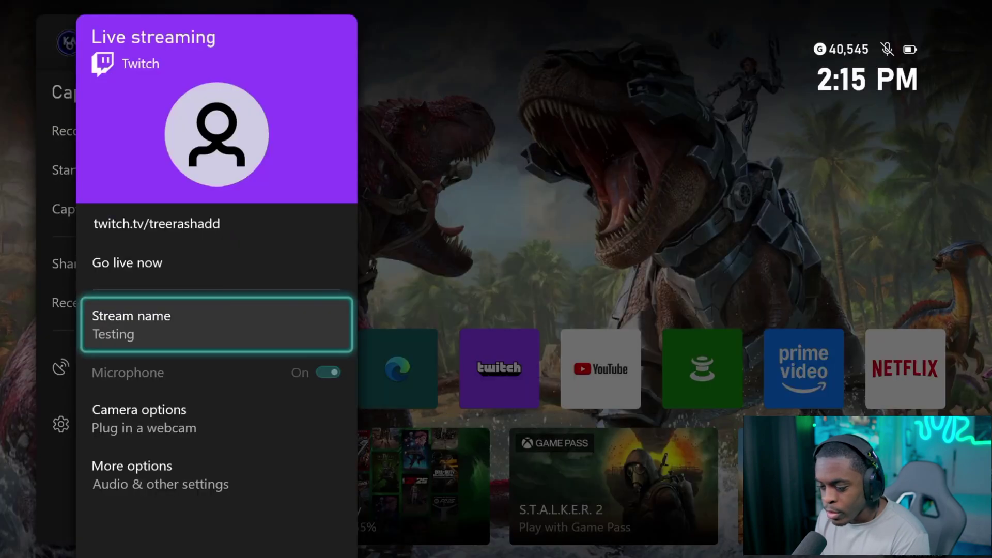
key("Down")
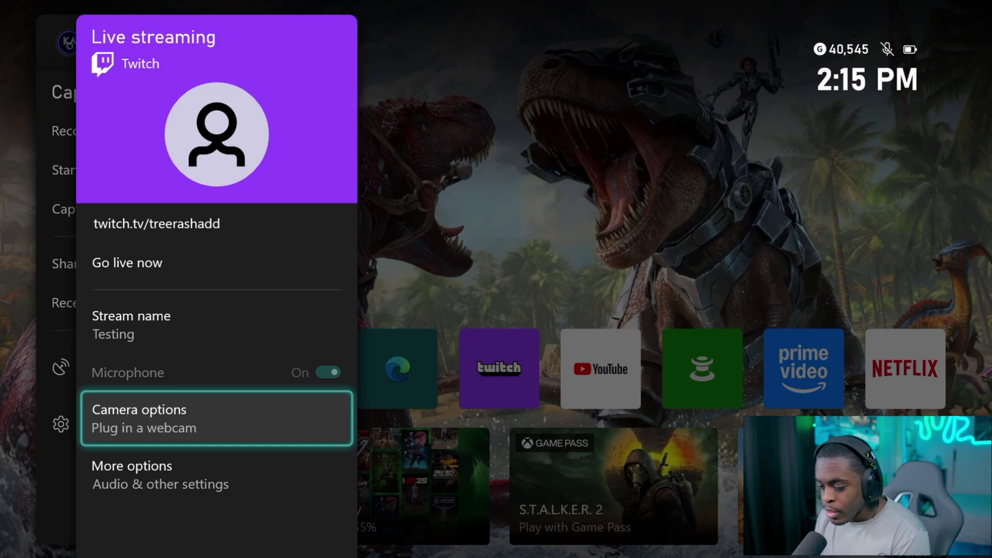
- Under More options, set resolution and bitrate to 720p – 3000 kbps
key("Down")
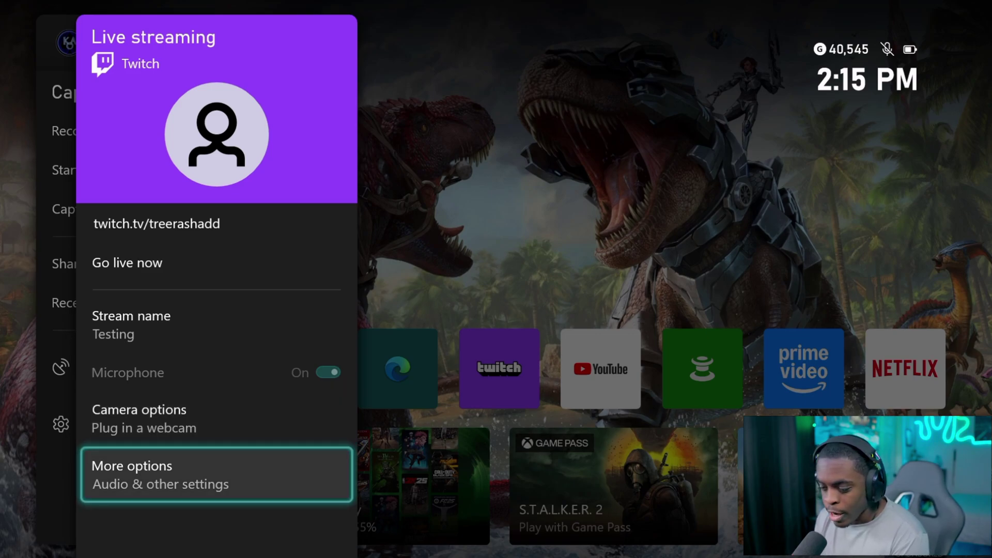
key("Return")
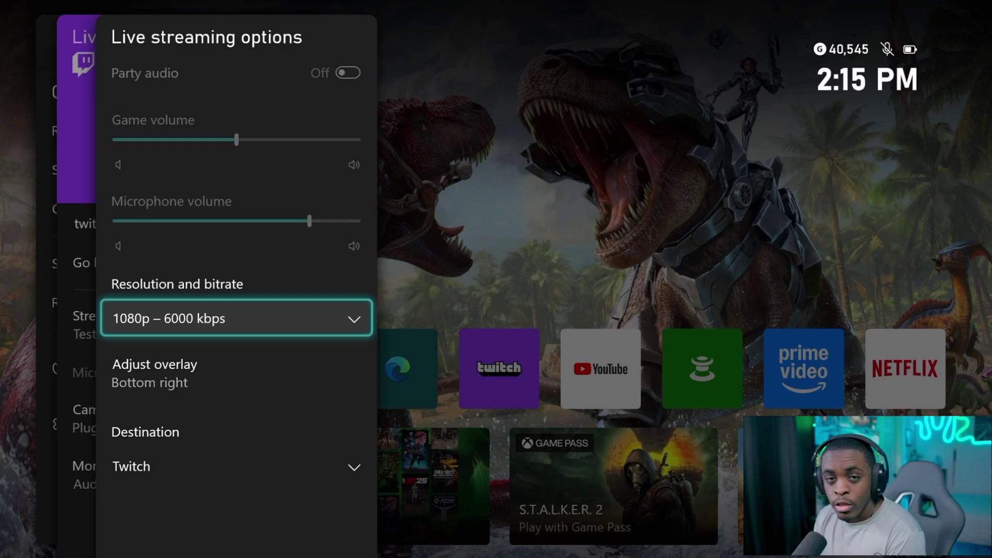
key("Return")
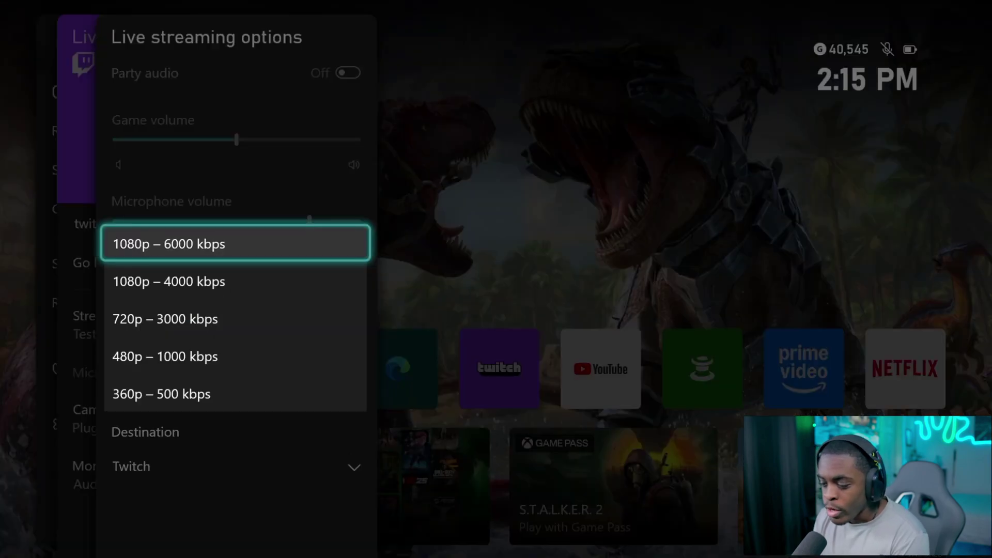
key("Down")
key("Down")
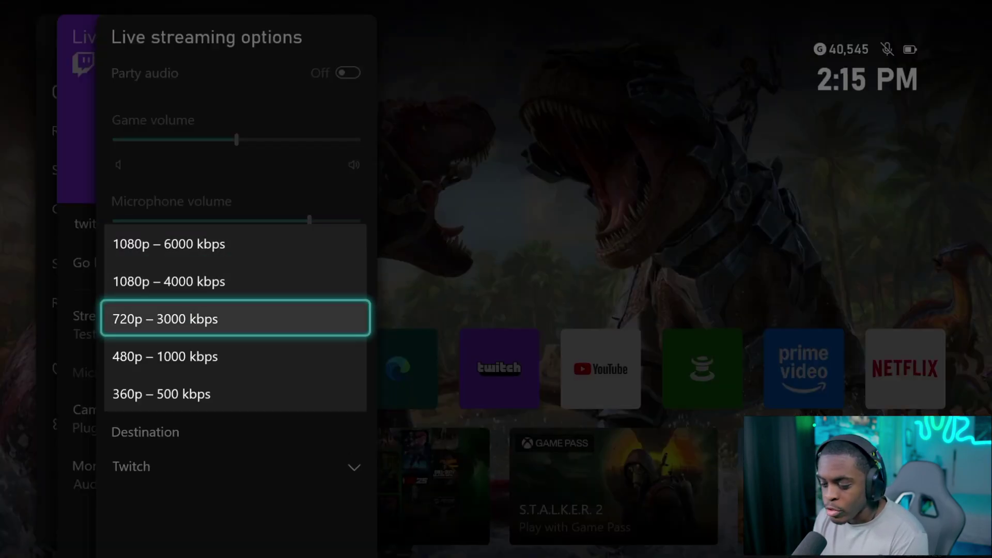
key("Return")
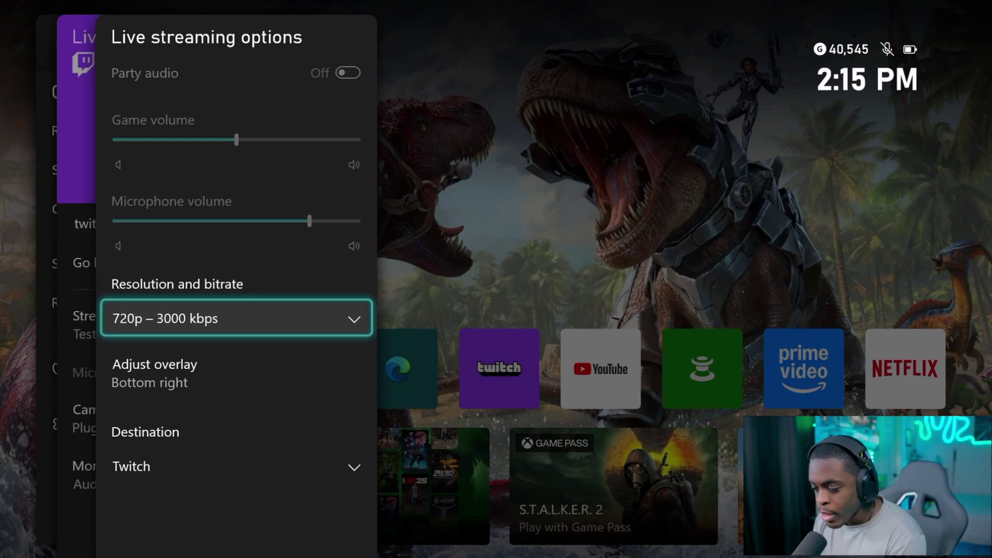
- Set the stream destination to Lightstream and return to the Live streaming panel
key("Down")
key("Down")
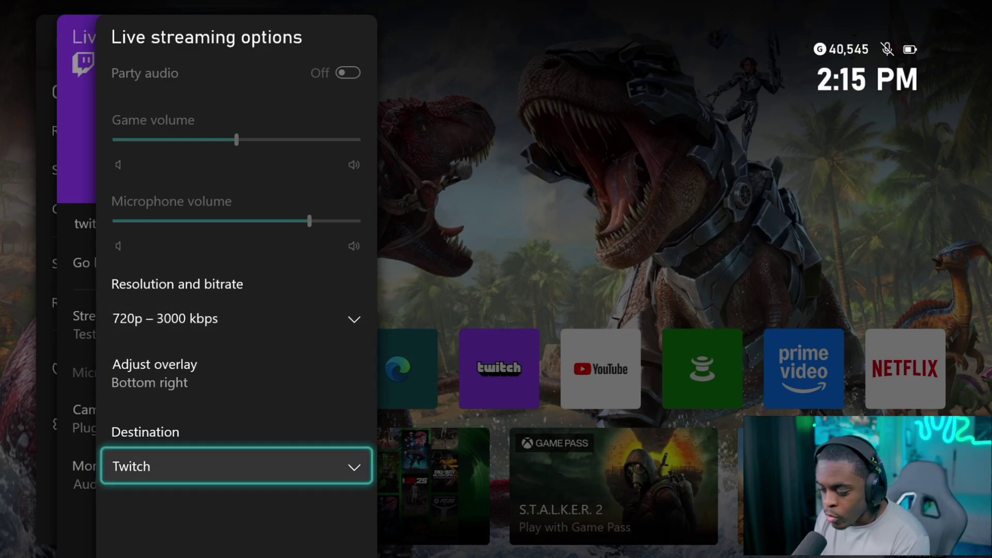
key("Return")
key("Down")
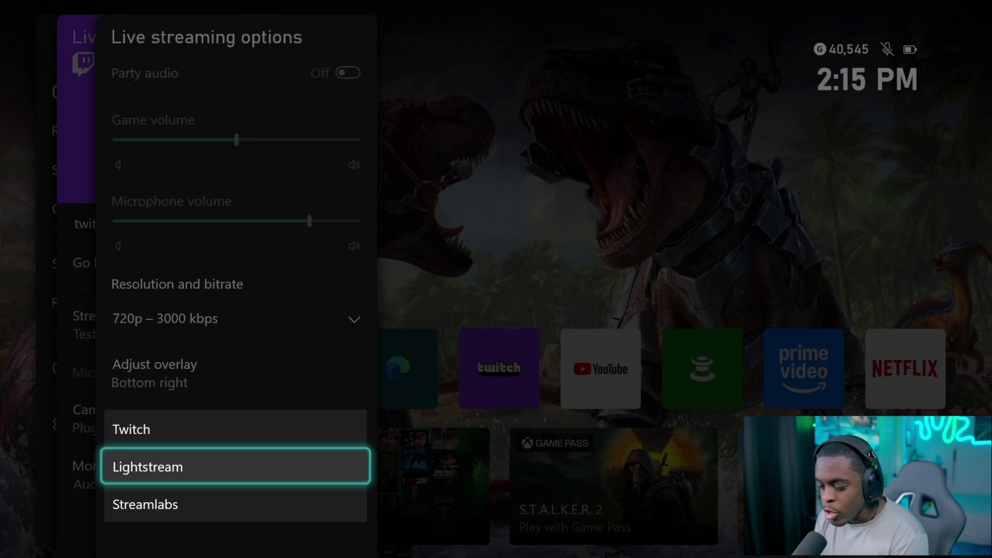
key("Return")
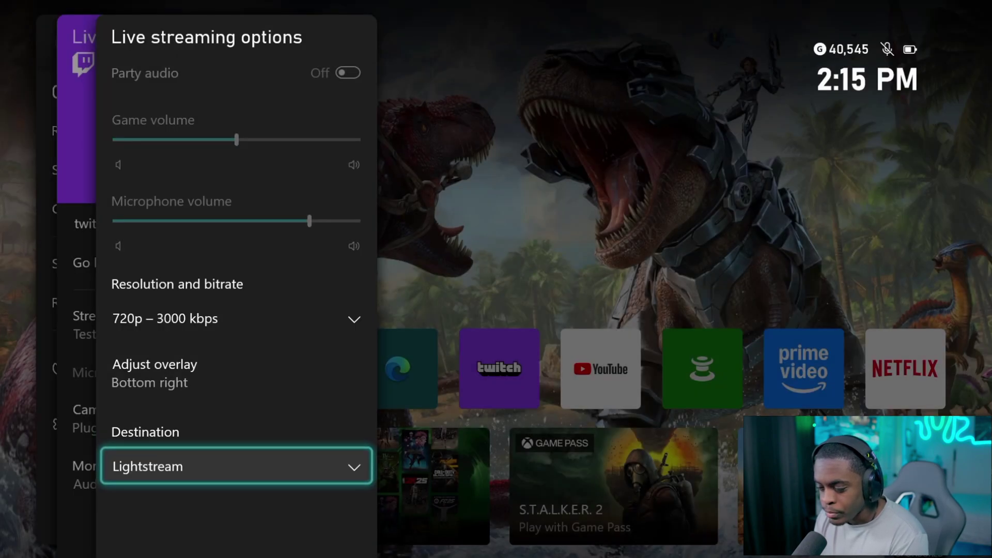
key("Up")
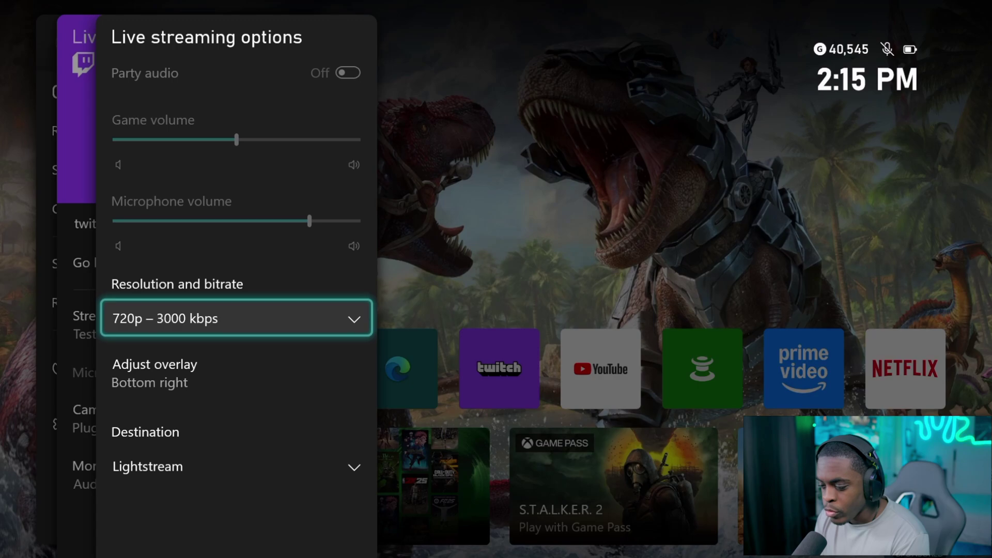
key("Escape")
key("Up")
key("Up")
key("Up")
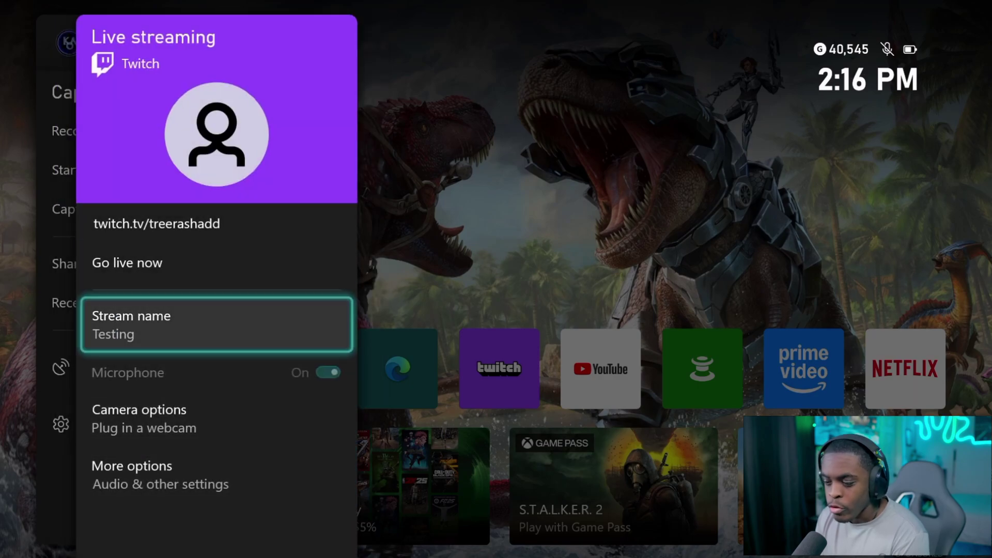